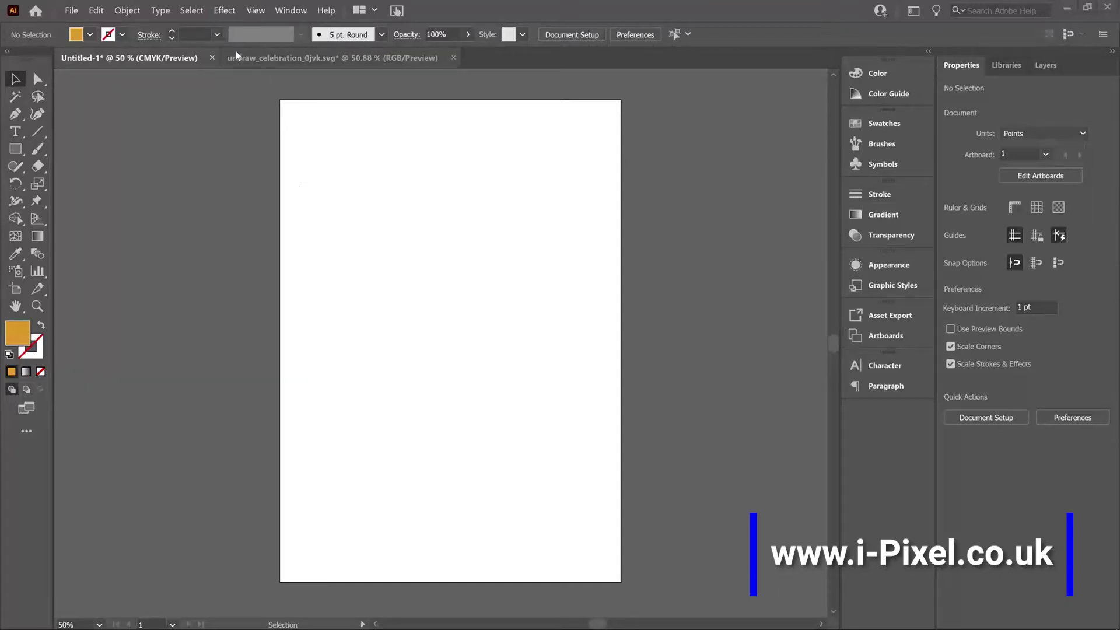
# - Place the street alley photo on the artboard, sized to fill most of the page
pyautogui.click(71, 10)
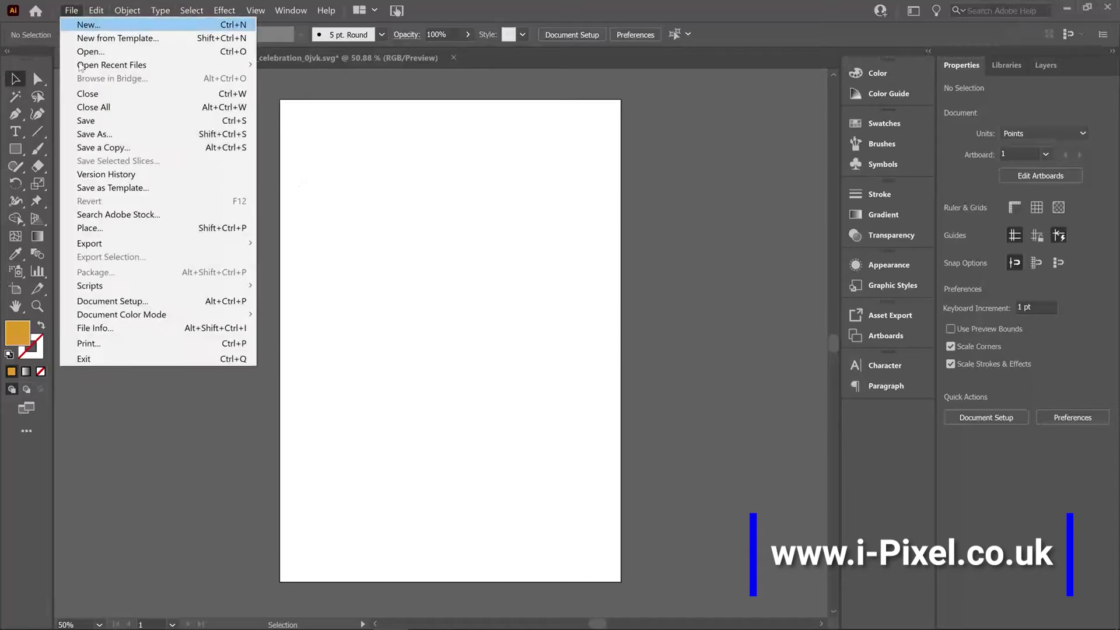
pyautogui.click(81, 225)
pyautogui.moveTo(326, 101); pyautogui.dragTo(330, 144)
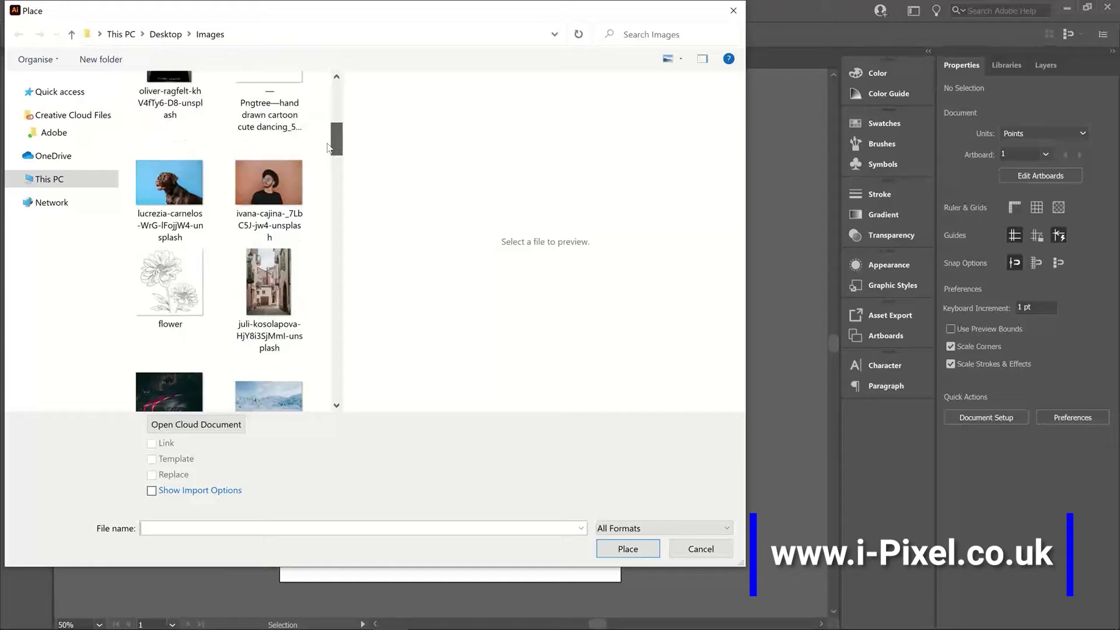
pyautogui.click(268, 280)
pyautogui.click(623, 551)
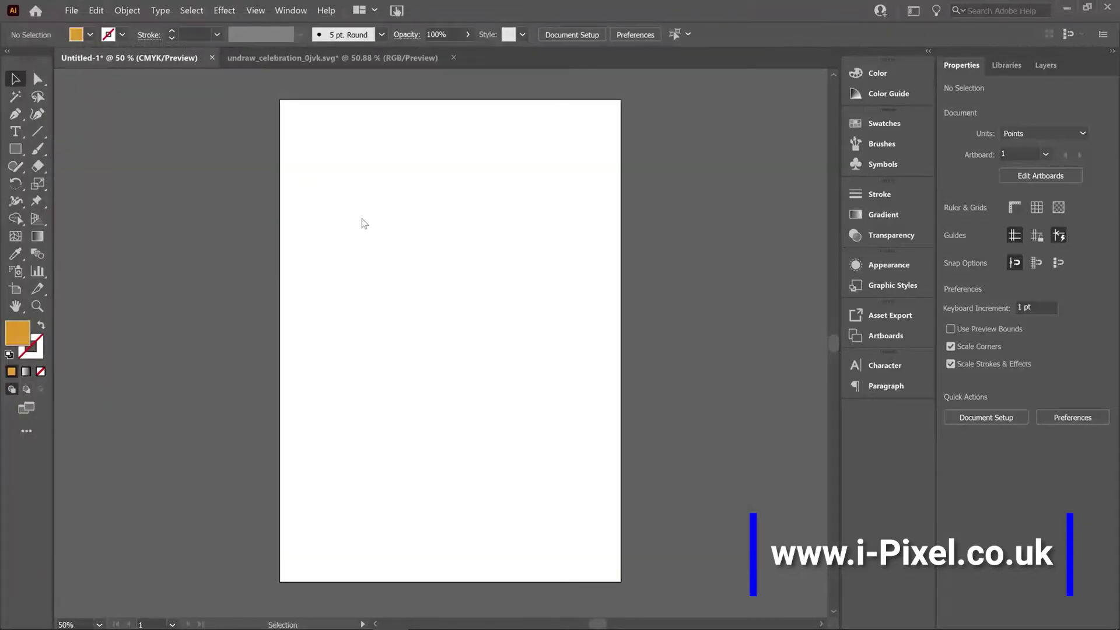
pyautogui.moveTo(293, 110); pyautogui.dragTo(647, 560)
pyautogui.moveTo(467, 344); pyautogui.dragTo(473, 352)
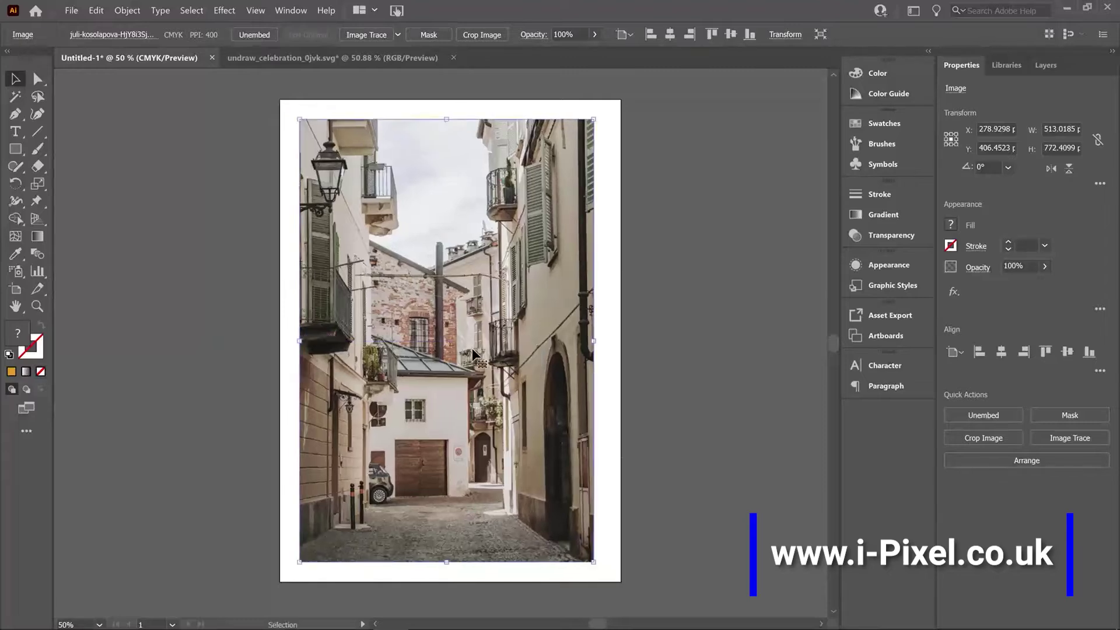
pyautogui.click(723, 411)
pyautogui.click(417, 415)
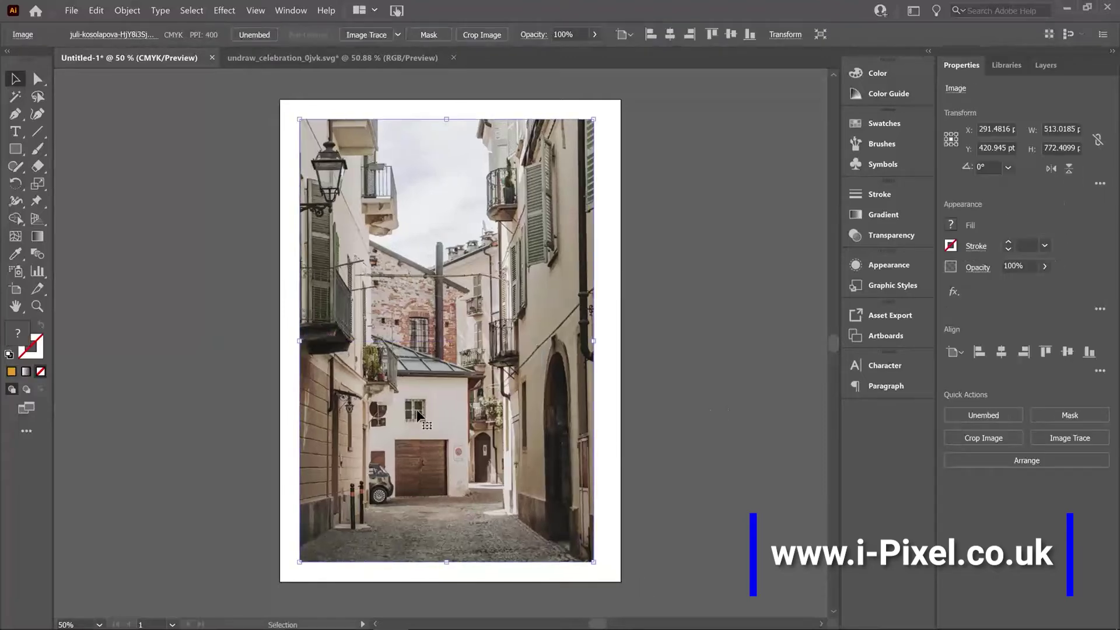
# - Open the Effect Gallery on the photo, zoom the preview to 50%, and preview Colored Pencil
pyautogui.click(229, 12)
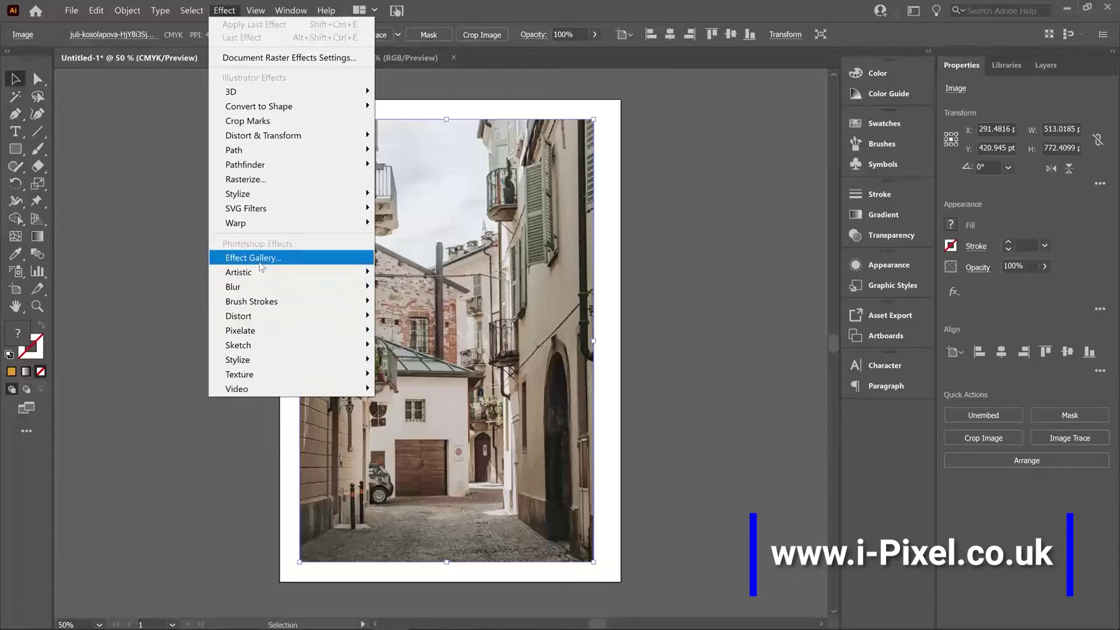
pyautogui.click(266, 261)
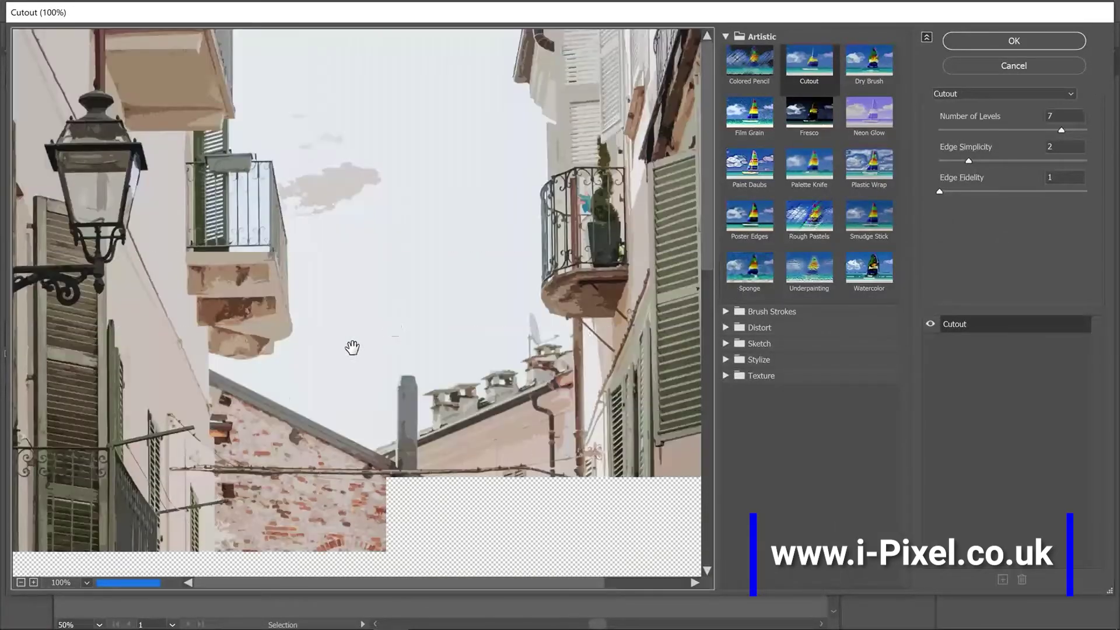
pyautogui.click(21, 582)
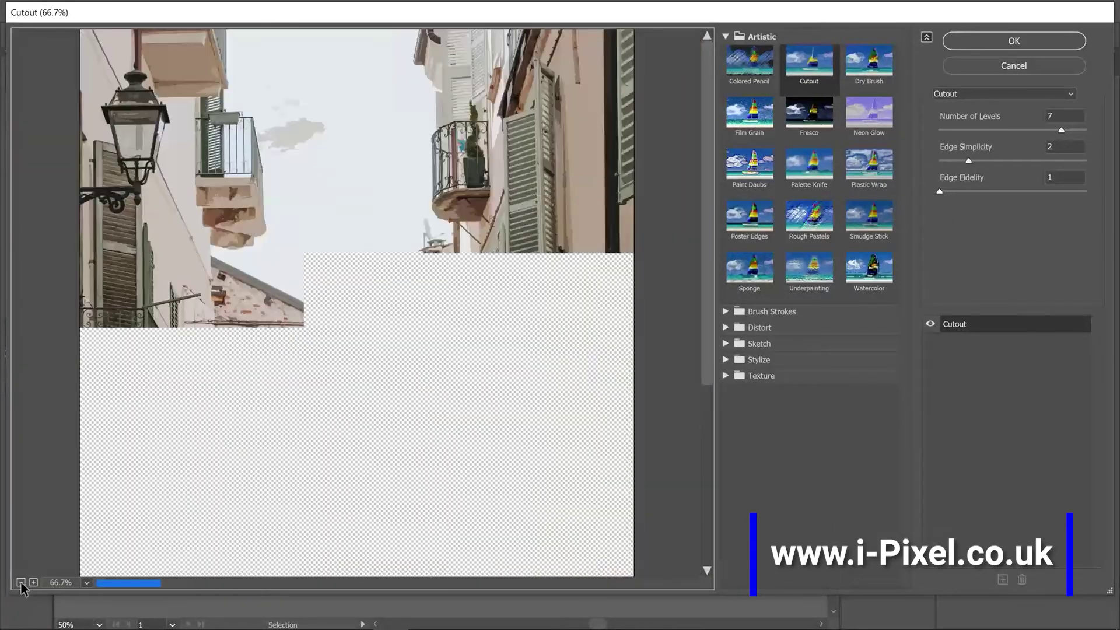
pyautogui.click(20, 582)
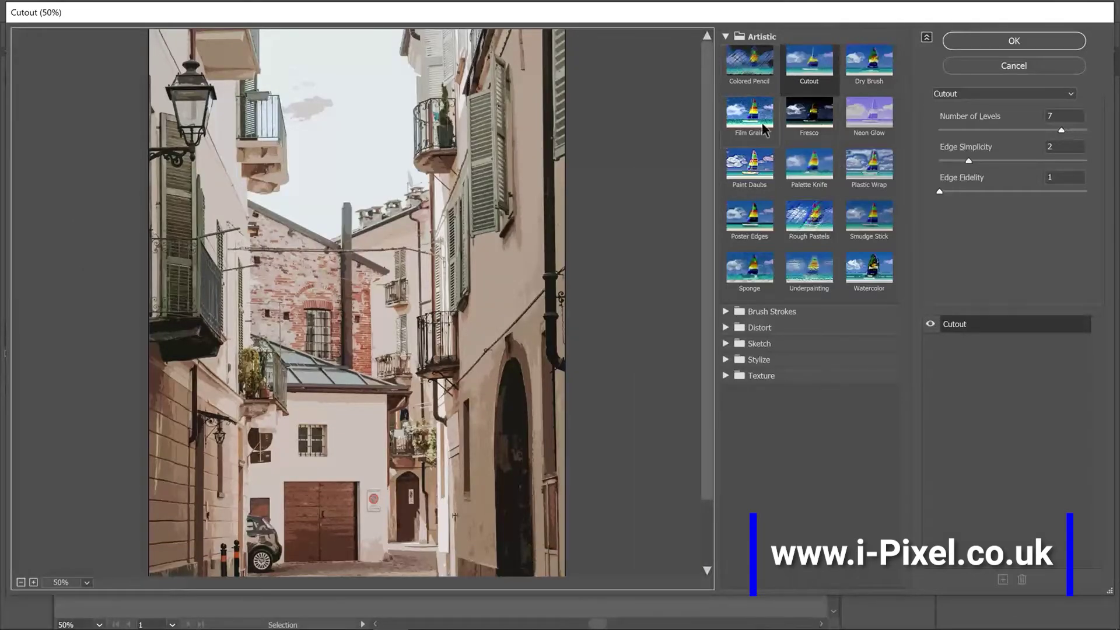
pyautogui.click(764, 81)
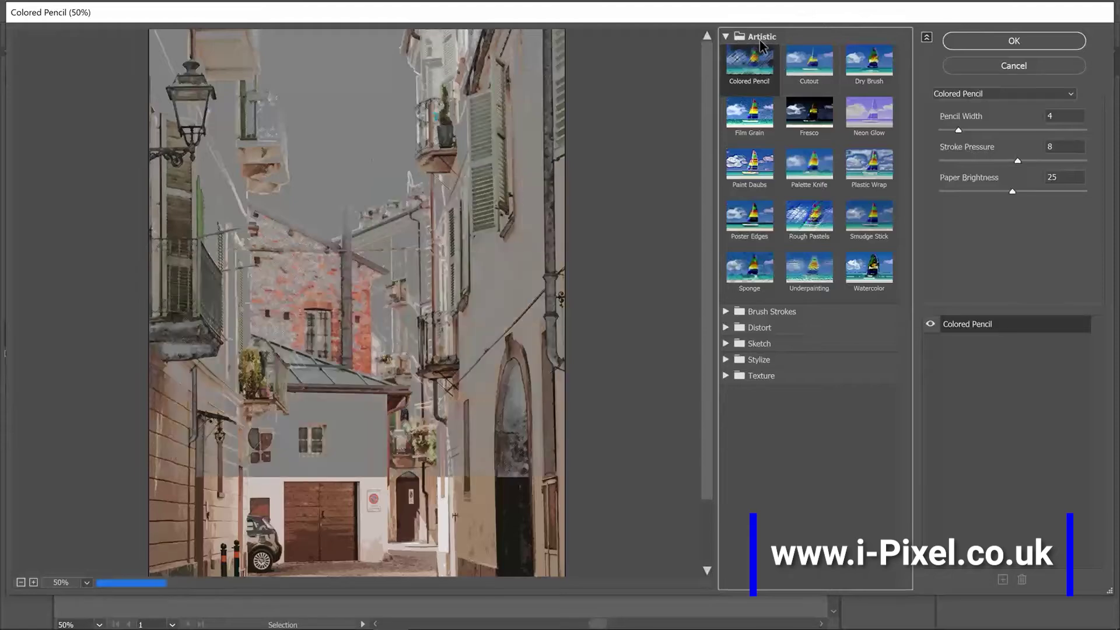
# - Apply Cutout to the photo with Number of Levels 5 and Edge Simplicity 6
pyautogui.click(805, 73)
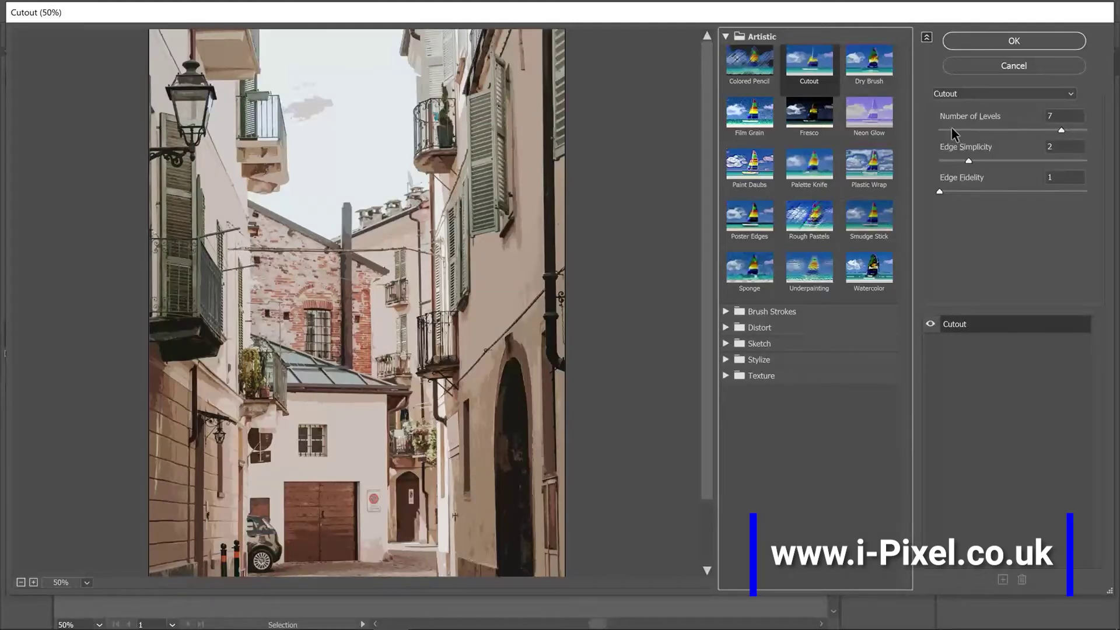
pyautogui.moveTo(1052, 135); pyautogui.dragTo(1024, 131)
pyautogui.click(952, 161)
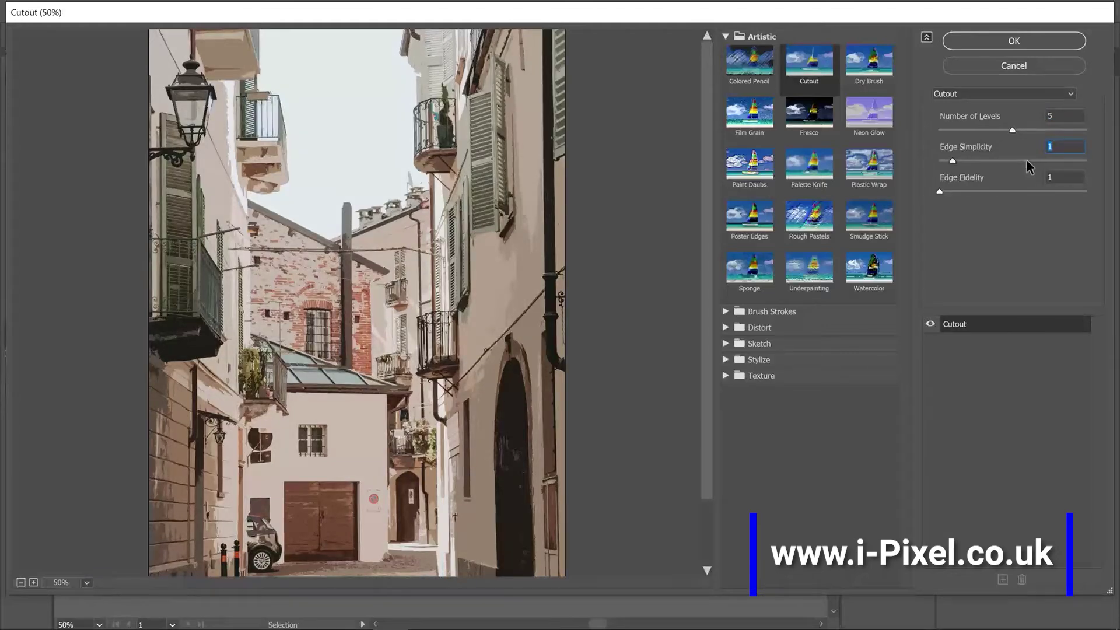
pyautogui.click(1026, 161)
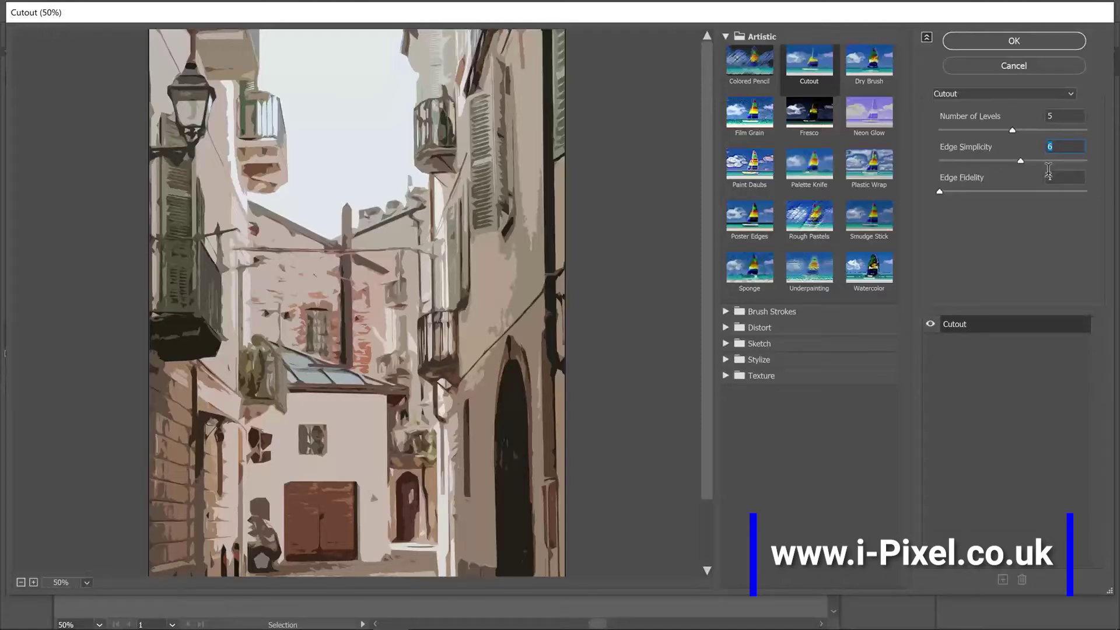
pyautogui.click(1010, 47)
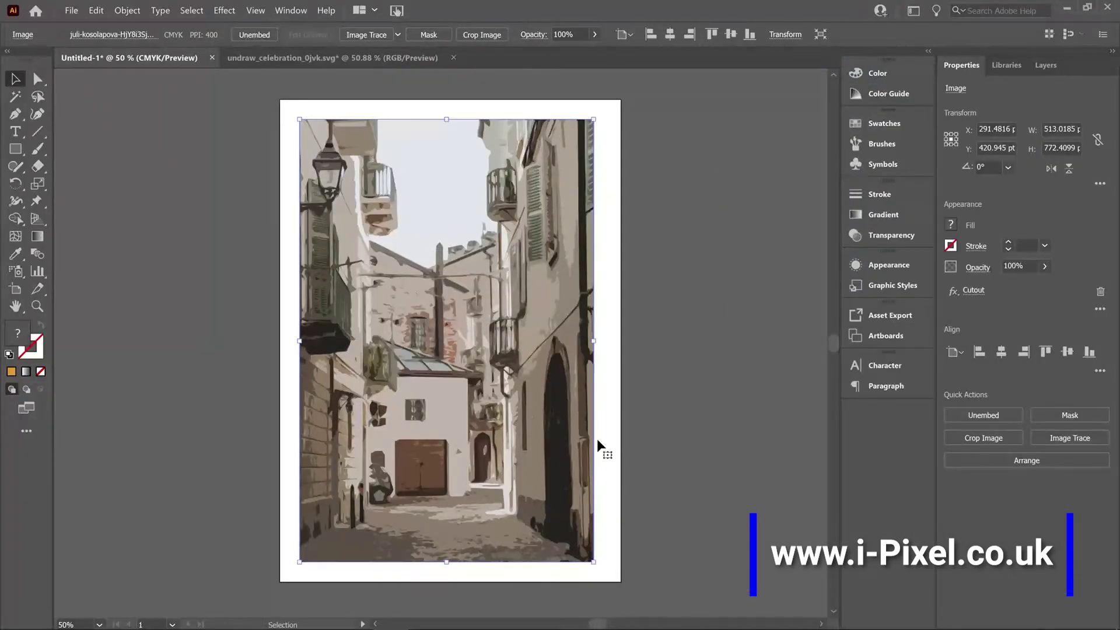
# - Nudge the photo slightly right, reselect it, and show its Cutout effect in an enlarged Appearance panel
pyautogui.moveTo(504, 330); pyautogui.dragTo(507, 330)
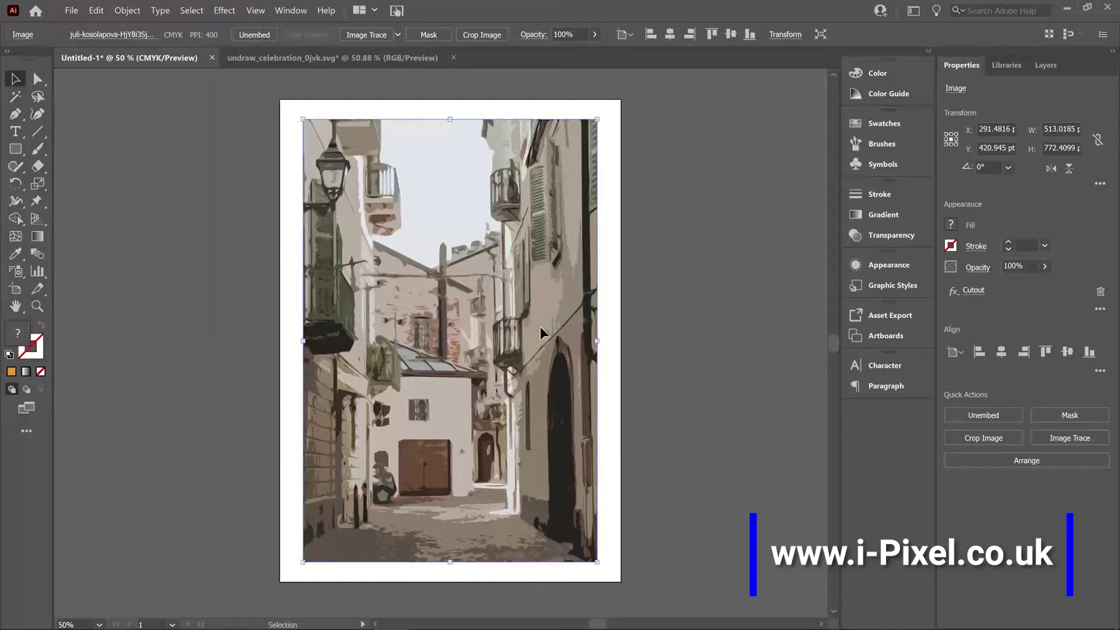
pyautogui.click(625, 519)
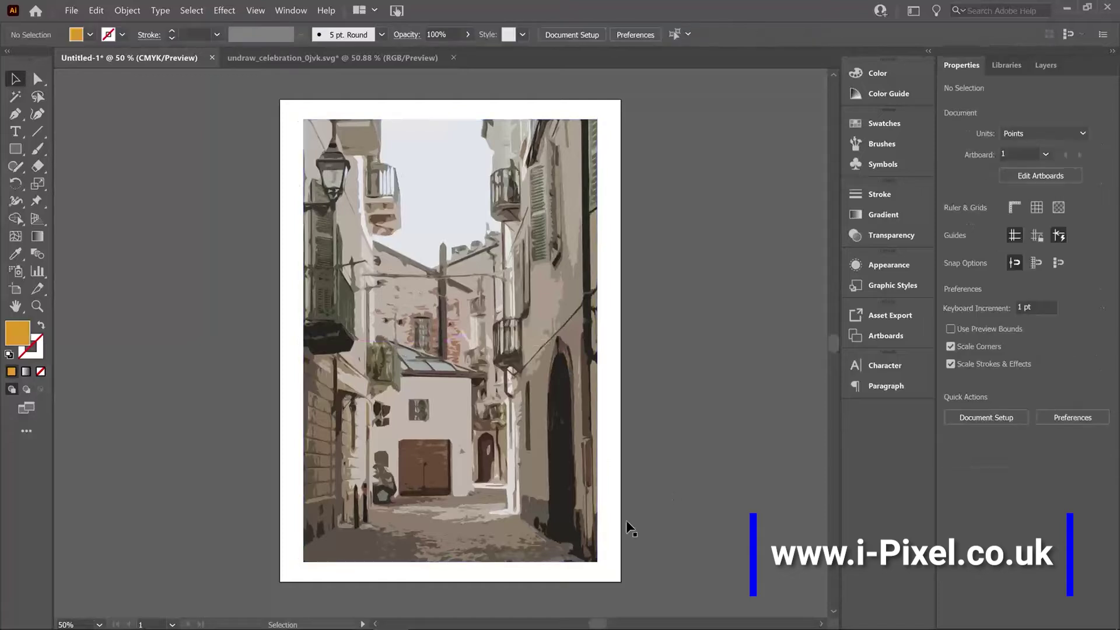
pyautogui.click(547, 269)
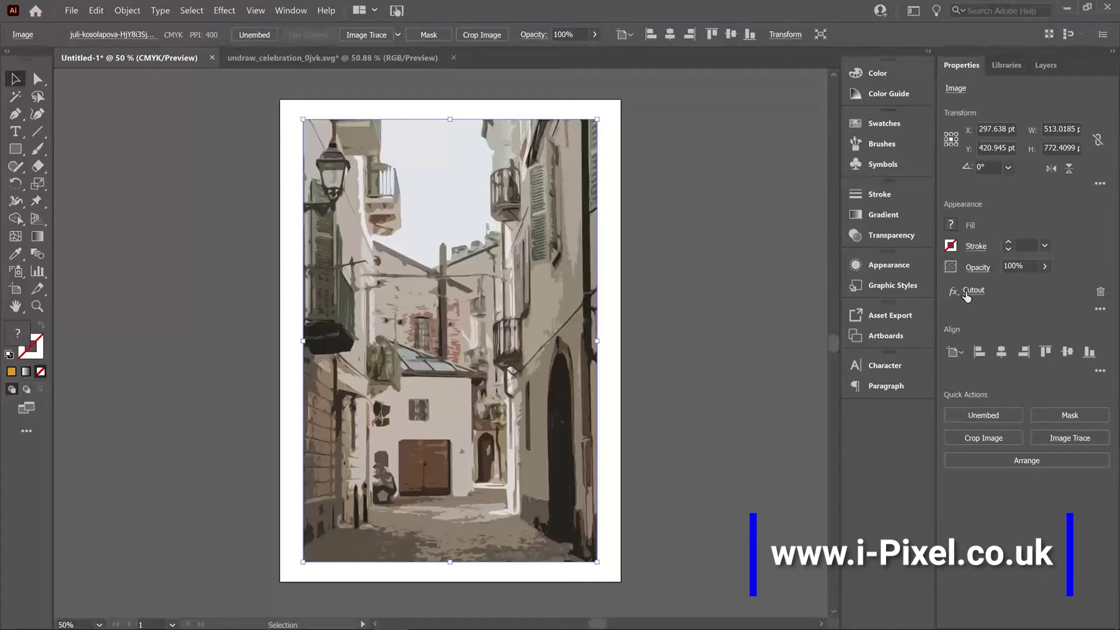
pyautogui.click(905, 270)
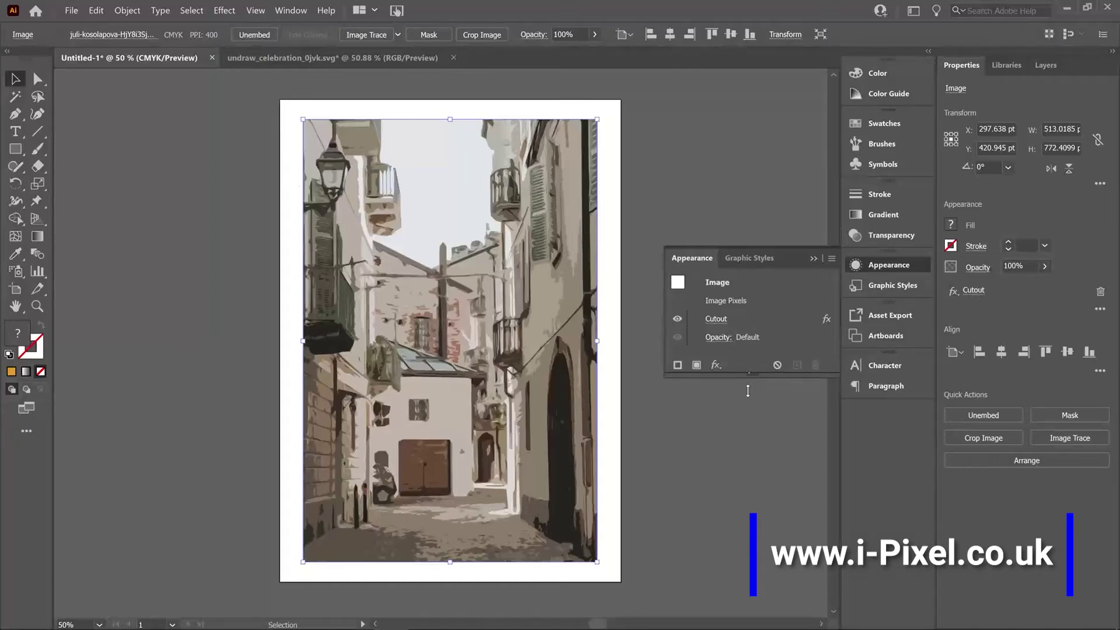
pyautogui.moveTo(748, 391); pyautogui.dragTo(747, 429)
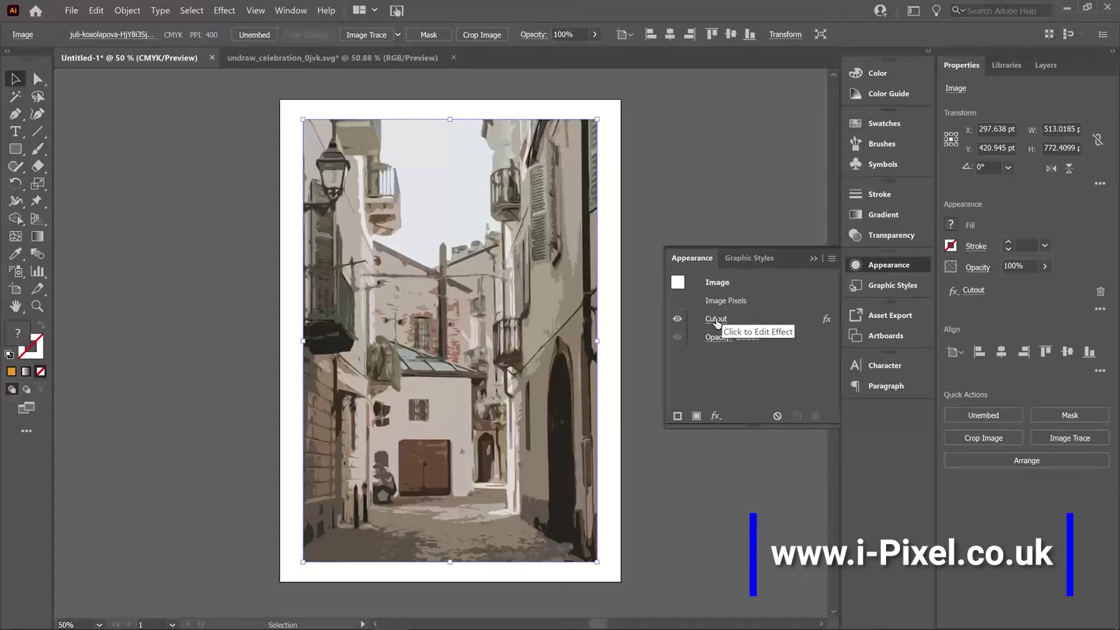
# - Swap the Cutout effect for Sketch > Halftone Pattern with dot Size 5
pyautogui.click(716, 319)
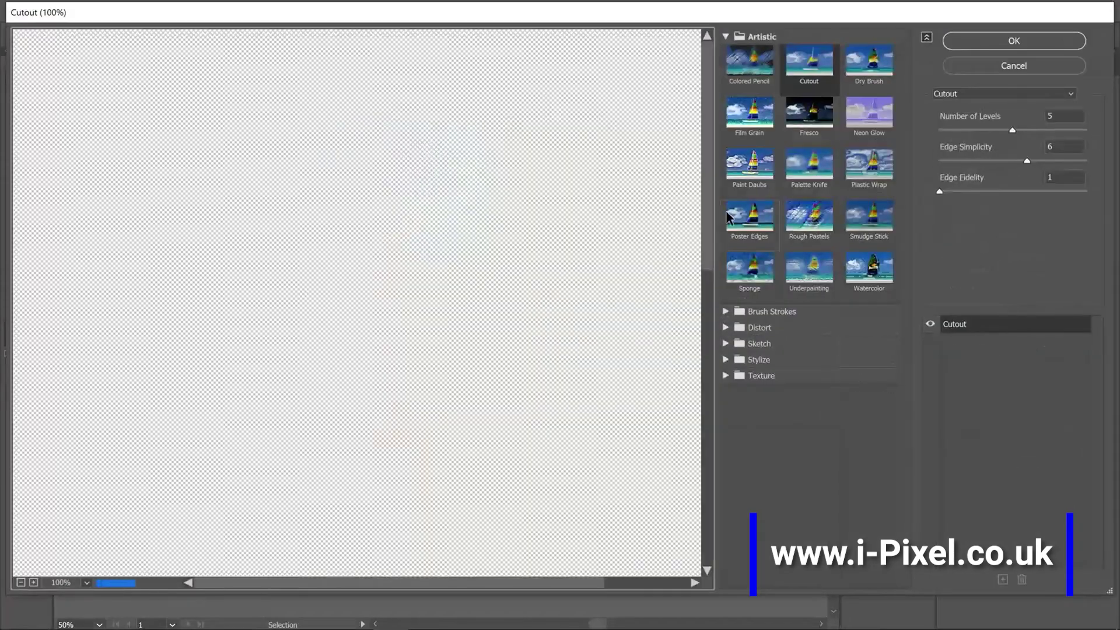
pyautogui.click(726, 344)
pyautogui.click(753, 475)
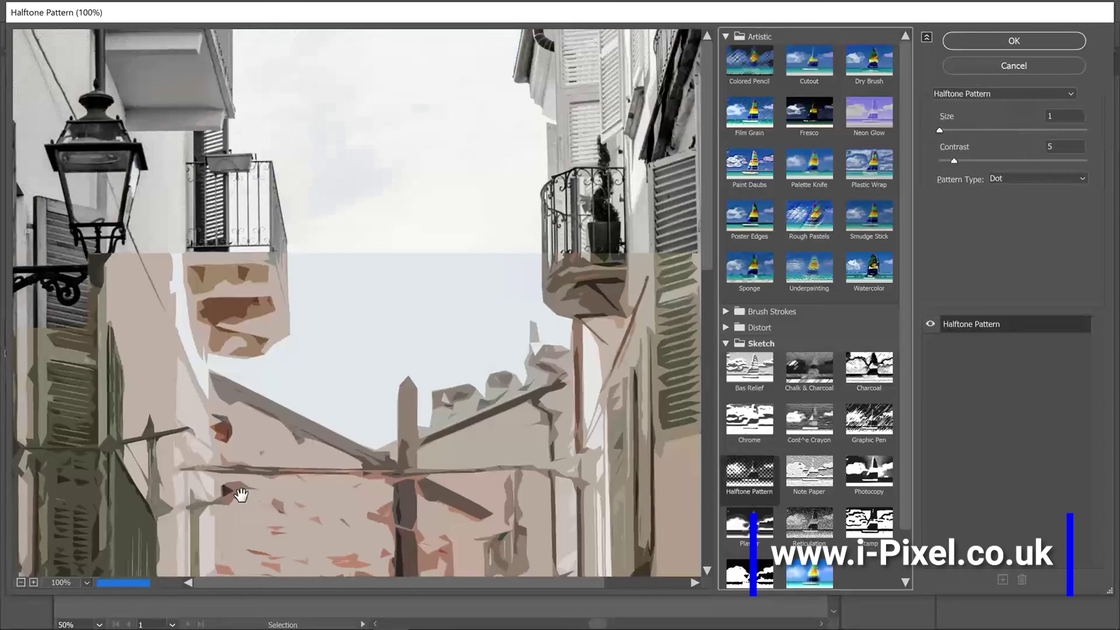
pyautogui.click(20, 582)
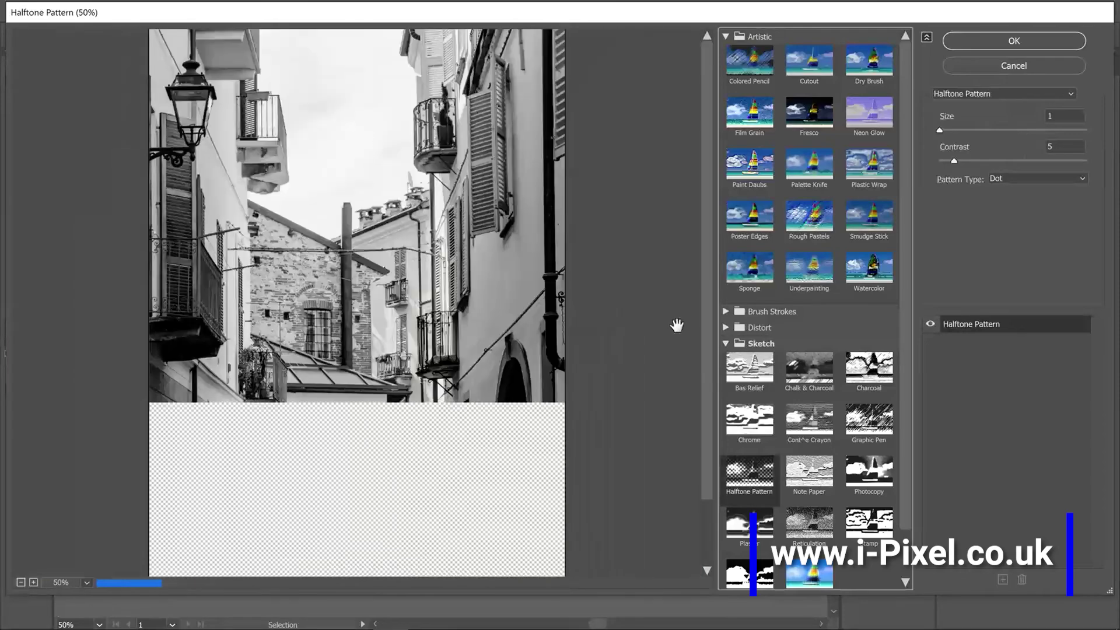
pyautogui.moveTo(946, 128); pyautogui.dragTo(998, 131)
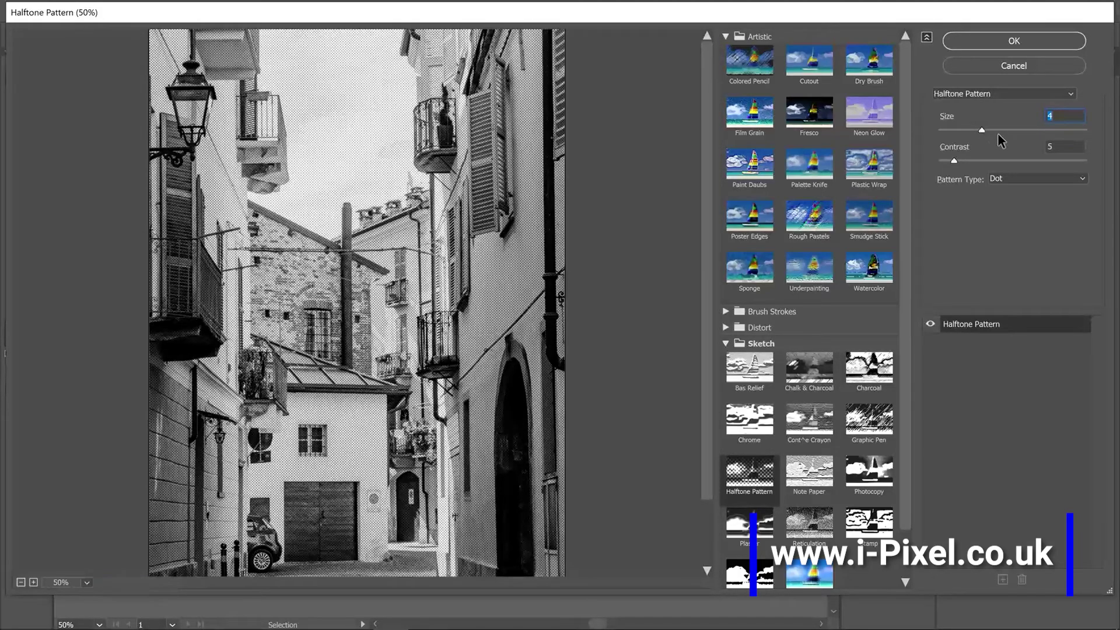
pyautogui.click(992, 49)
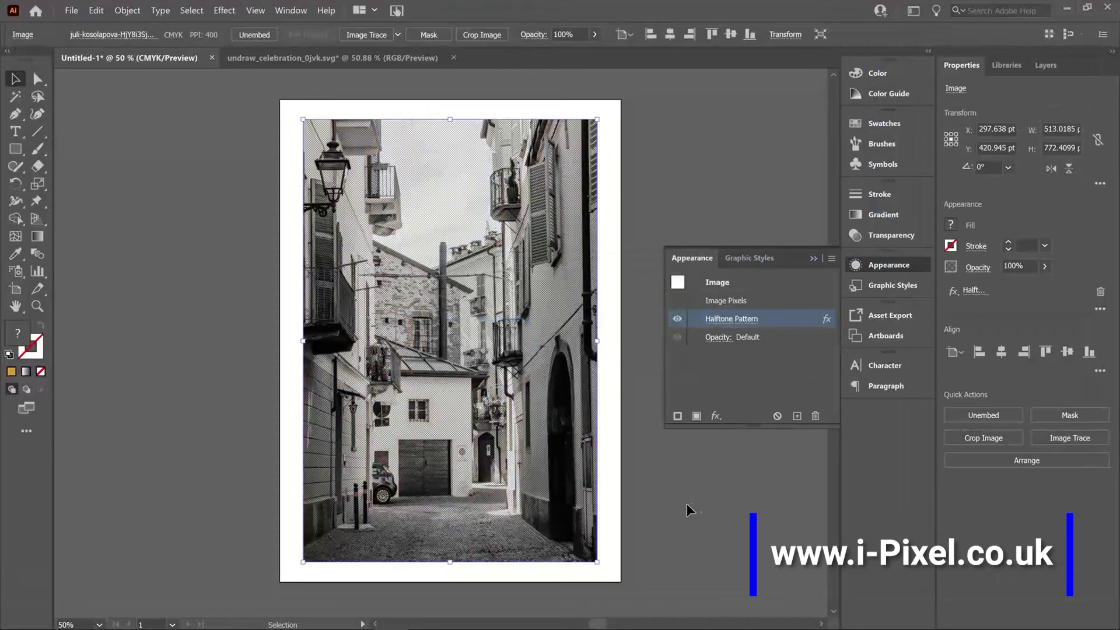
# - Delete the Halftone Pattern entry from the photo in the Appearance panel
pyautogui.click(671, 603)
pyautogui.click(444, 300)
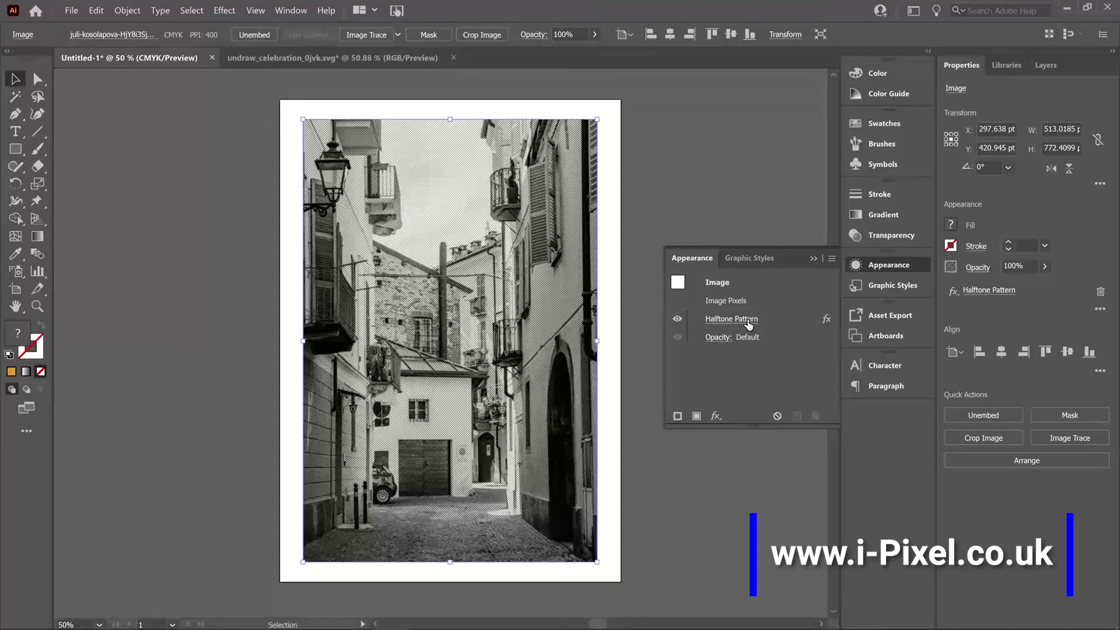
pyautogui.click(782, 321)
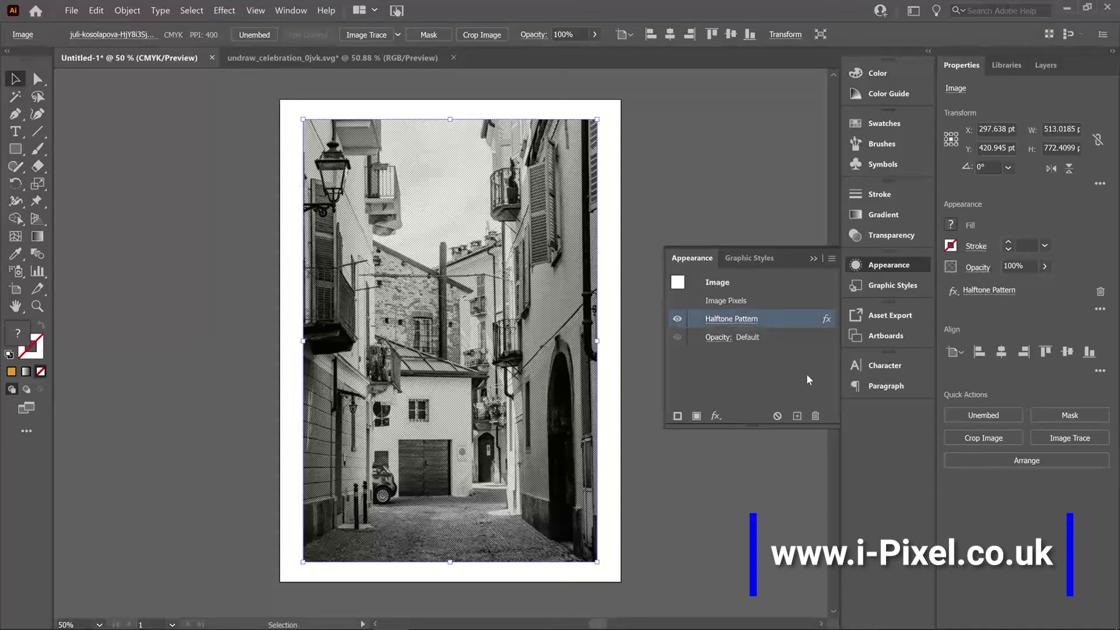
pyautogui.click(815, 415)
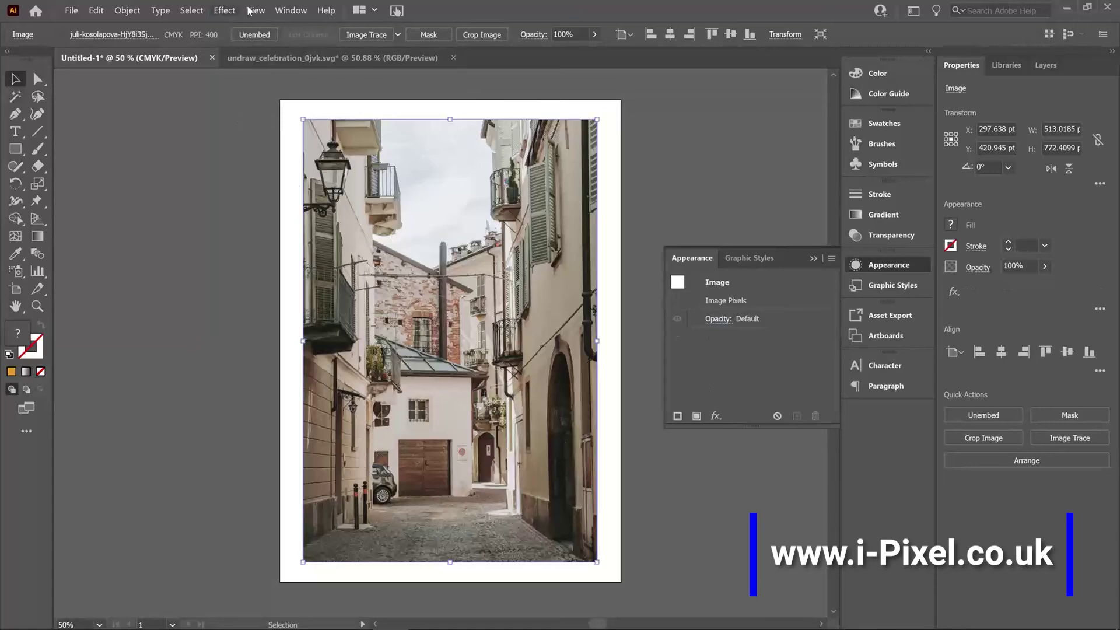
# - Reapply Effect > Sketch > Halftone Pattern to the photo with dot Size 4
pyautogui.click(255, 11)
pyautogui.moveTo(225, 11)
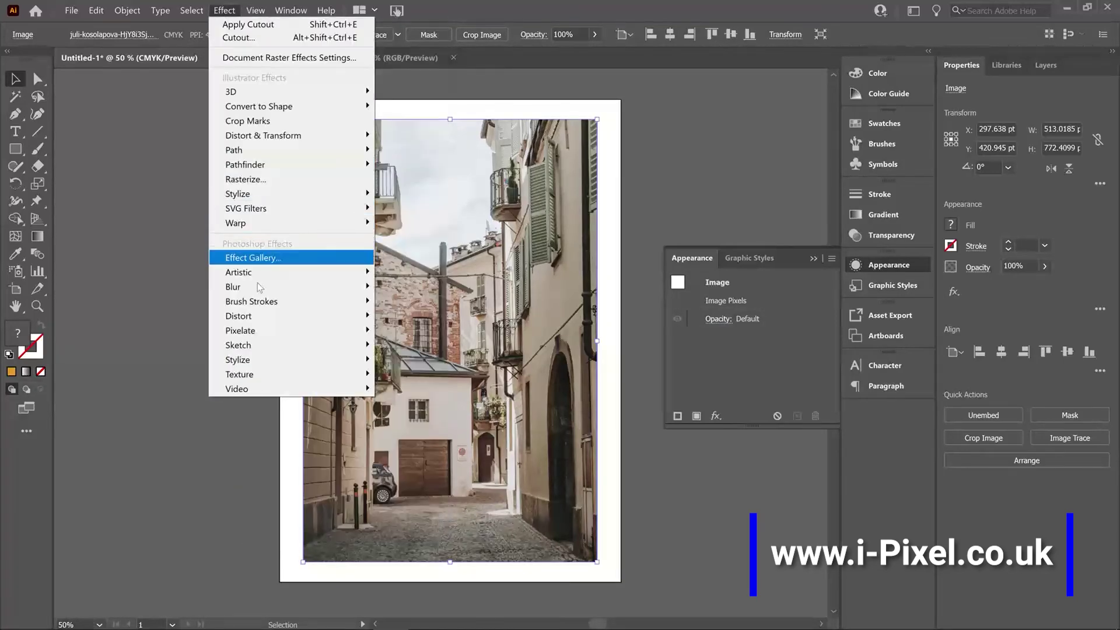
pyautogui.moveTo(263, 346)
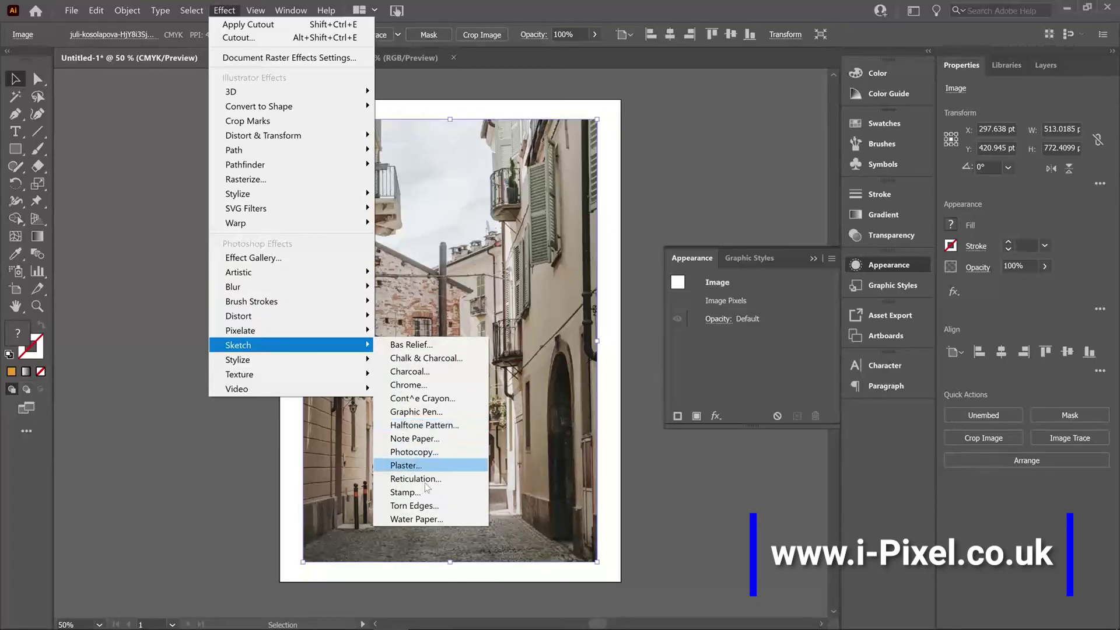
pyautogui.click(449, 426)
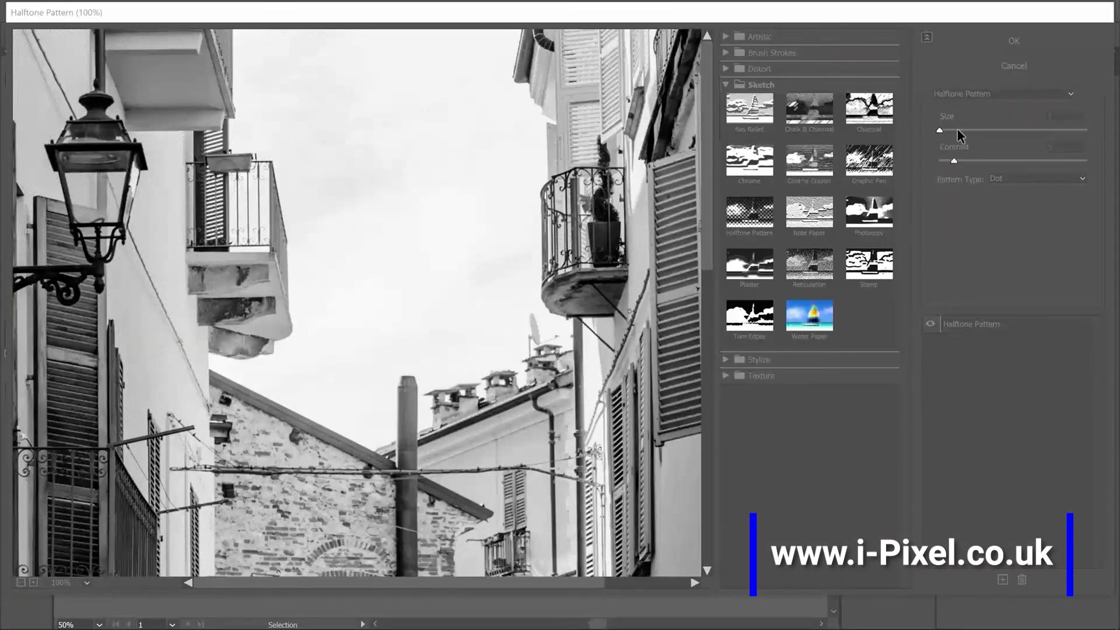
pyautogui.click(957, 130)
pyautogui.click(978, 129)
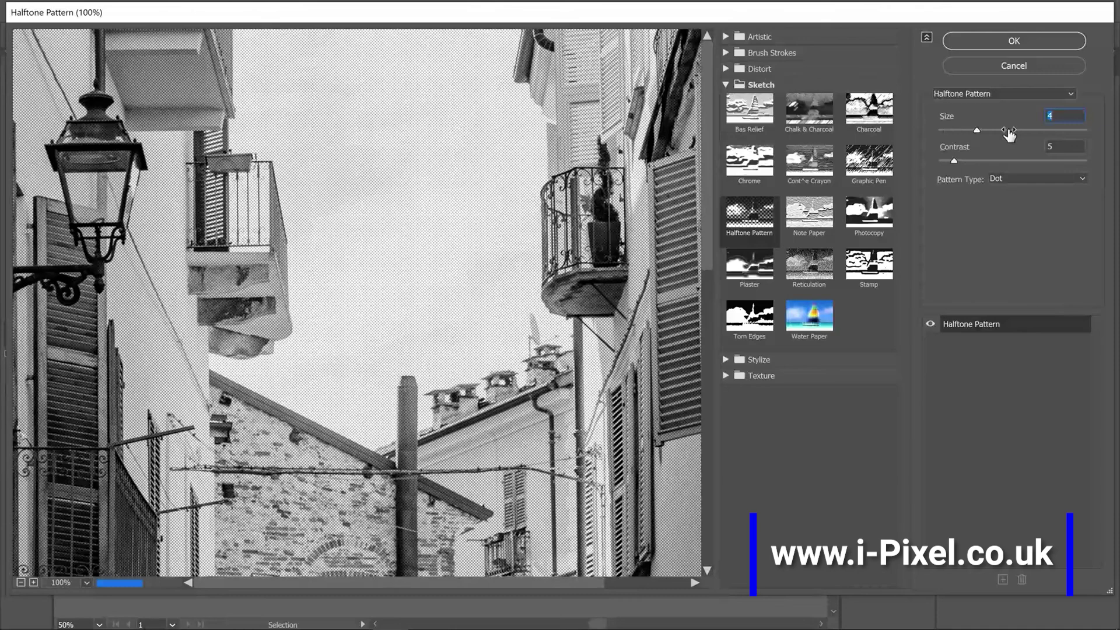
pyautogui.click(1011, 48)
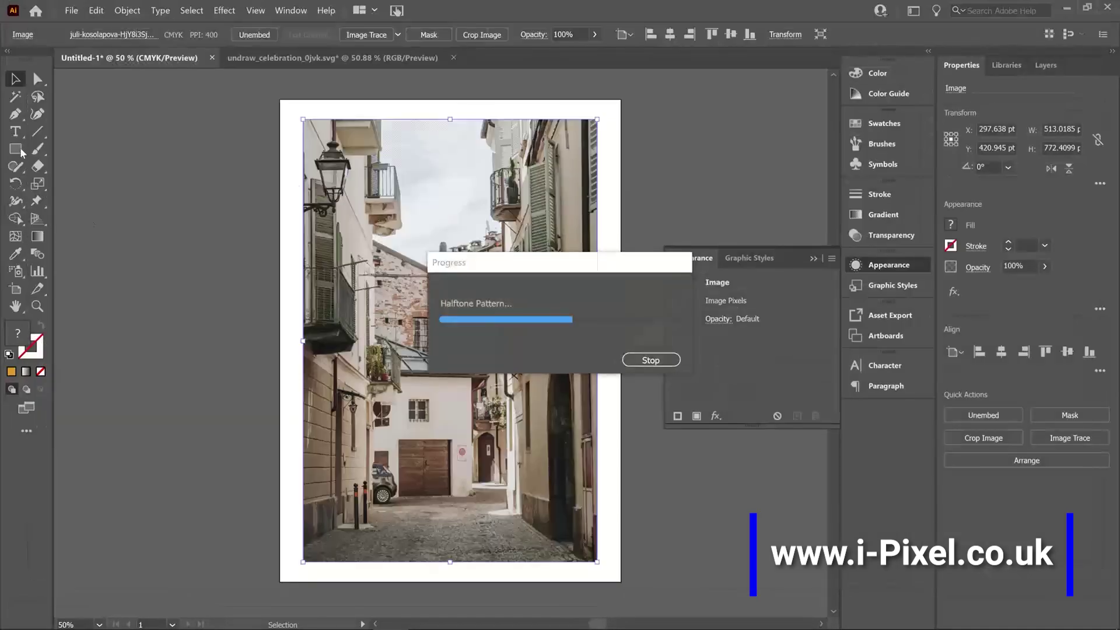
# - Draw an orange rectangle over the upper photo and set its blend mode to Multiply
pyautogui.moveTo(21, 152); pyautogui.dragTo(82, 149)
pyautogui.moveTo(355, 108)
pyautogui.mouseDown()
pyautogui.moveTo(608, 255)
pyautogui.moveTo(621, 303)
pyautogui.mouseUp()
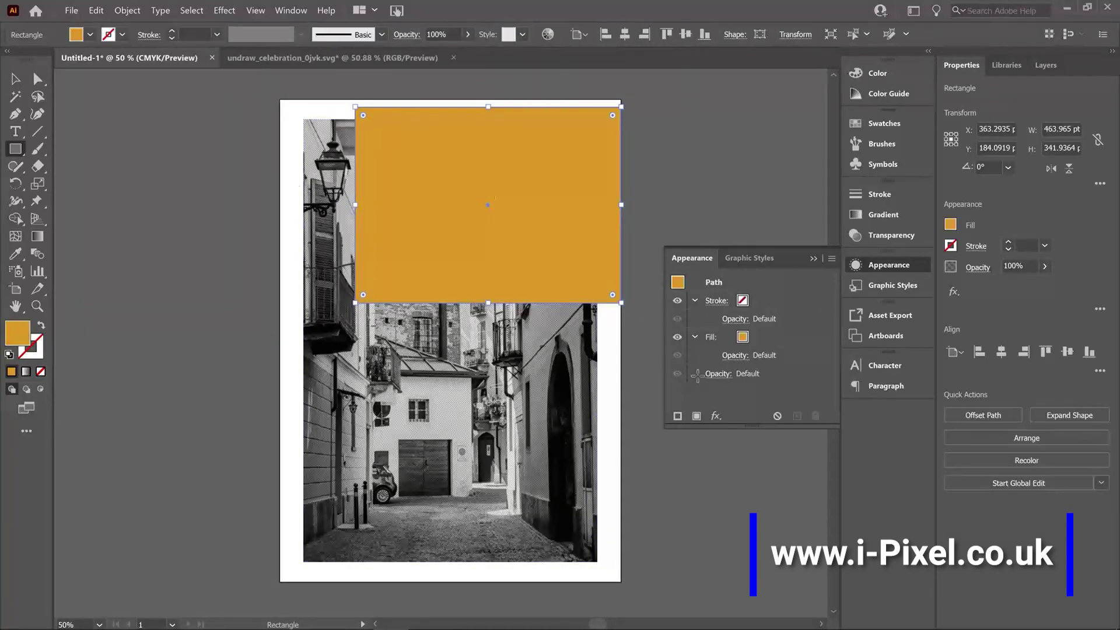
pyautogui.click(891, 234)
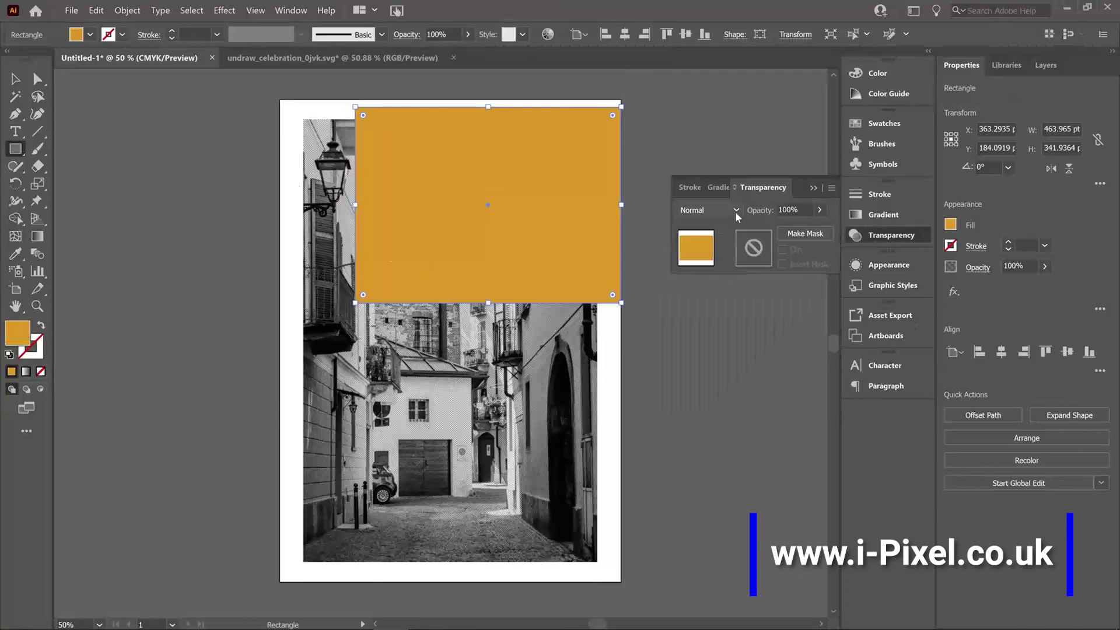
pyautogui.click(735, 211)
pyautogui.click(729, 250)
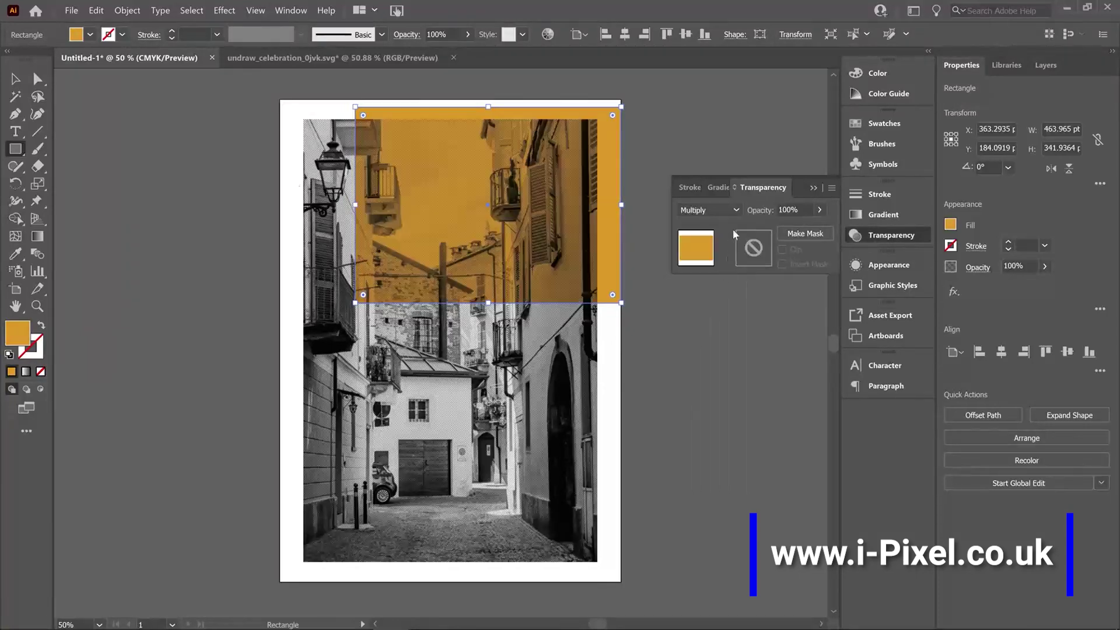
pyautogui.click(737, 209)
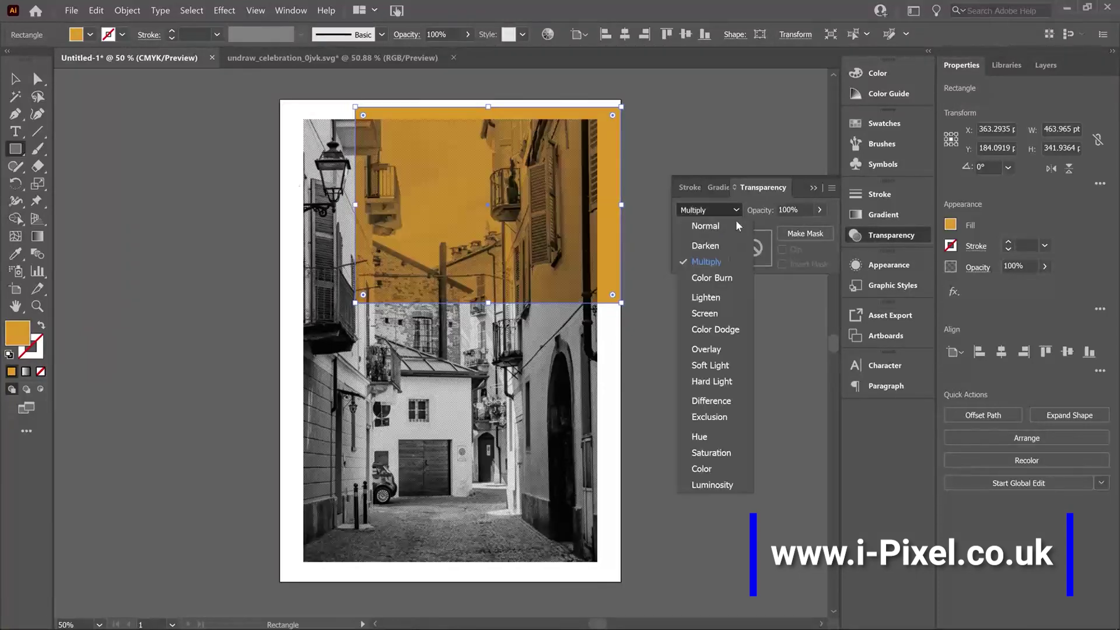
pyautogui.click(722, 315)
pyautogui.click(685, 210)
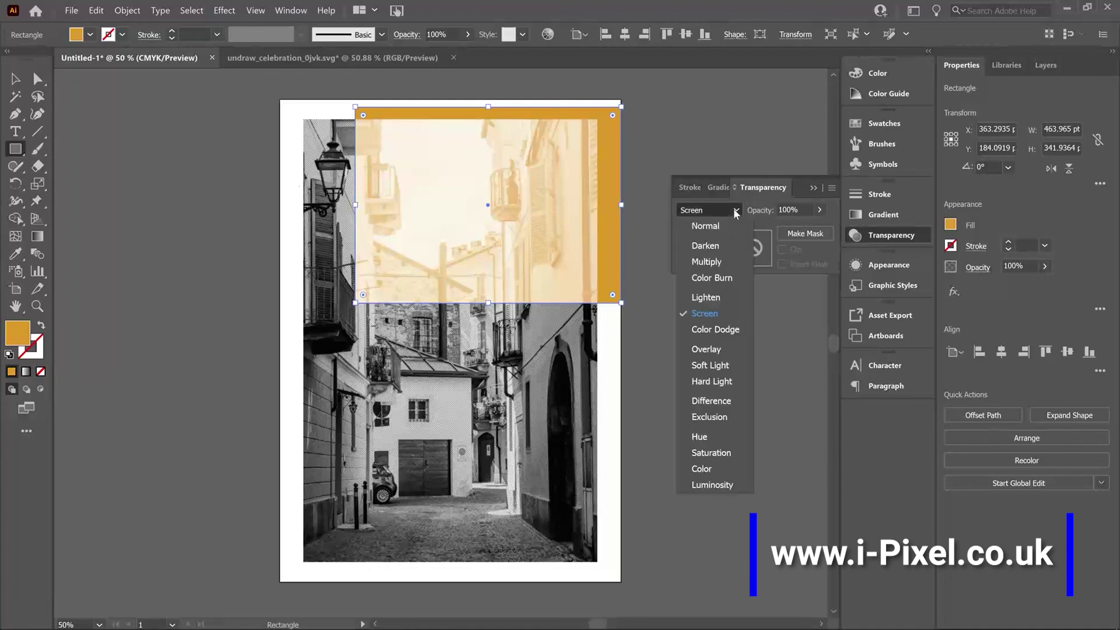
pyautogui.click(721, 262)
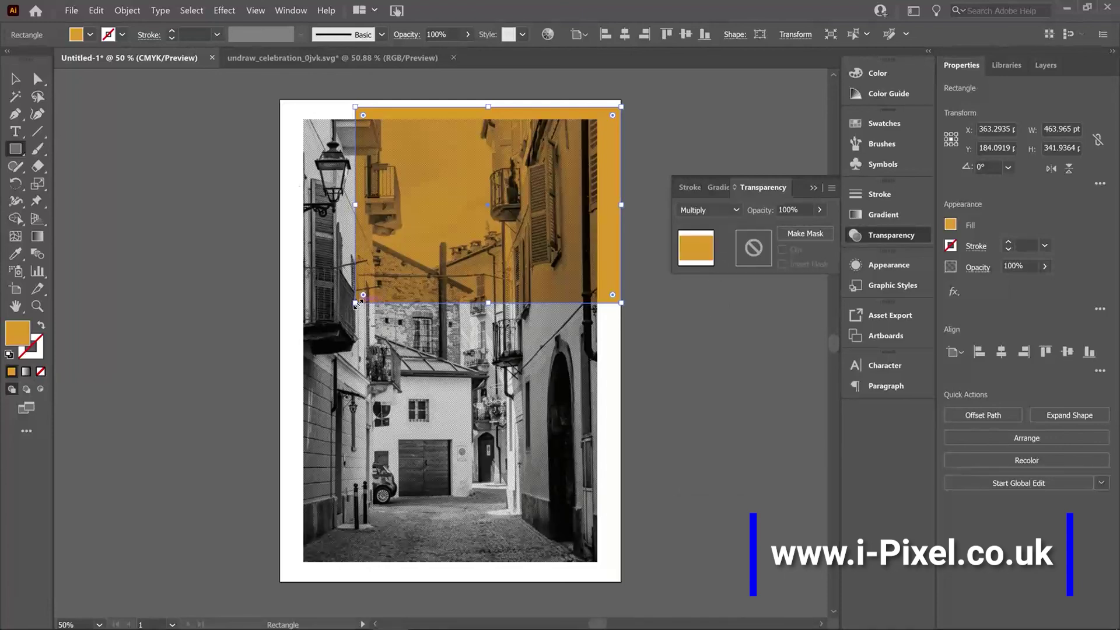
# - Widen the rectangle leftward and Alt-drag a copy down over the lower photo
pyautogui.moveTo(355, 303); pyautogui.dragTo(327, 307)
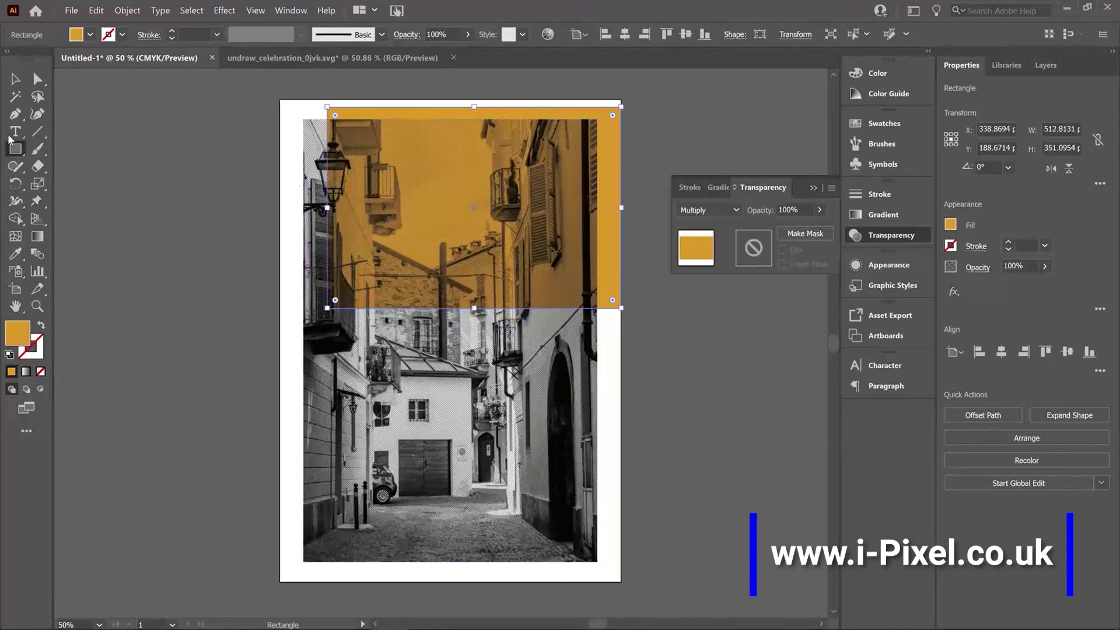
pyautogui.click(16, 81)
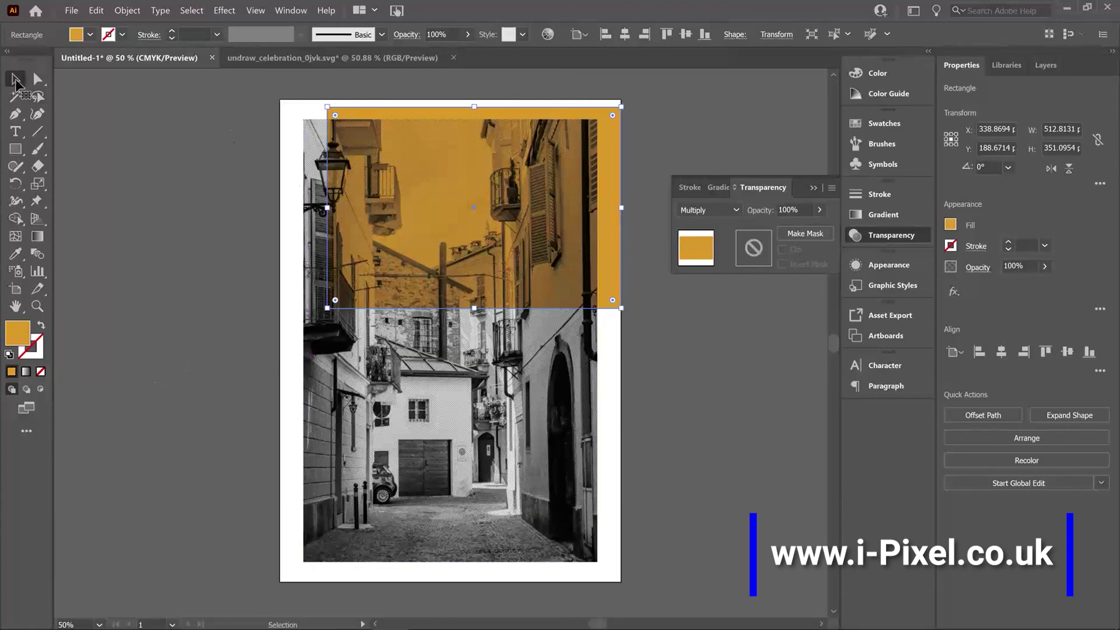
pyautogui.moveTo(505, 190); pyautogui.dragTo(457, 446)
pyautogui.click(679, 394)
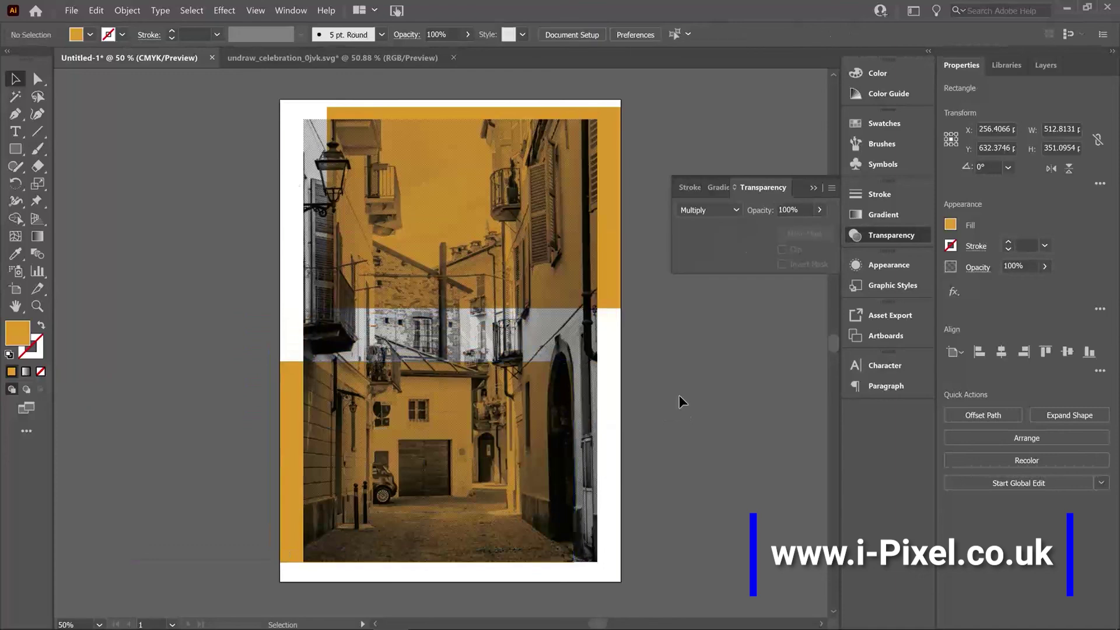
pyautogui.click(492, 173)
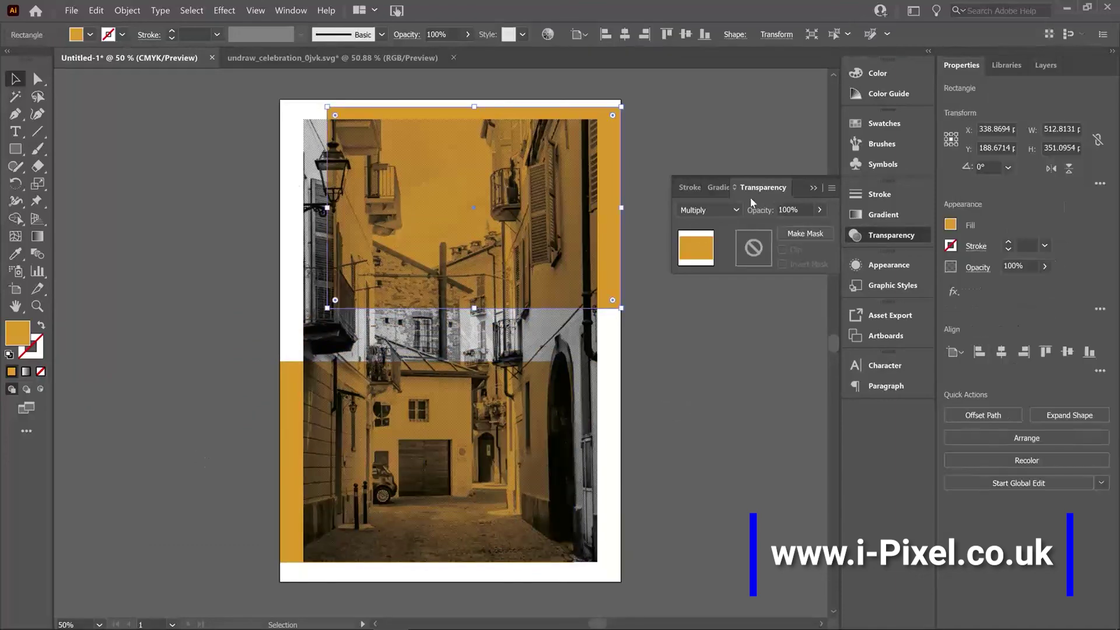